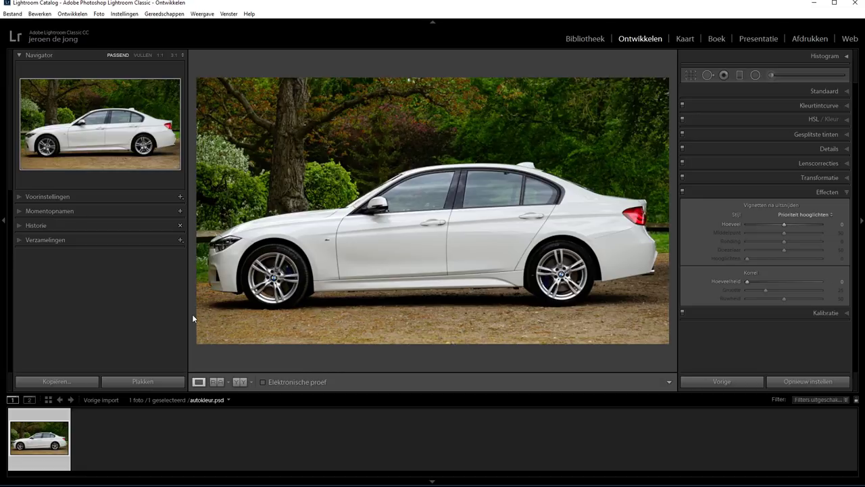
# Collapse the filmstrip so the BMW photo fills more of the Develop view
pyautogui.click(432, 481)
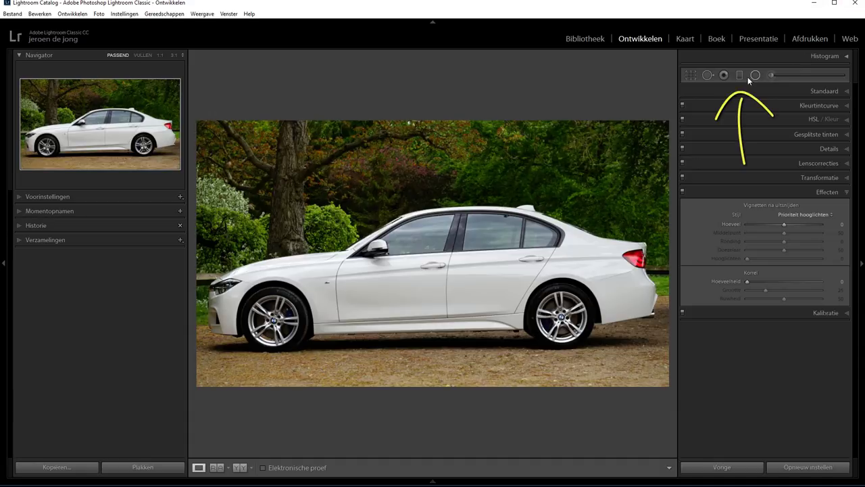
# Draw a Verzadiging -100 graduated filter above the car's middle, then refine its position and spread
pyautogui.click(739, 75)
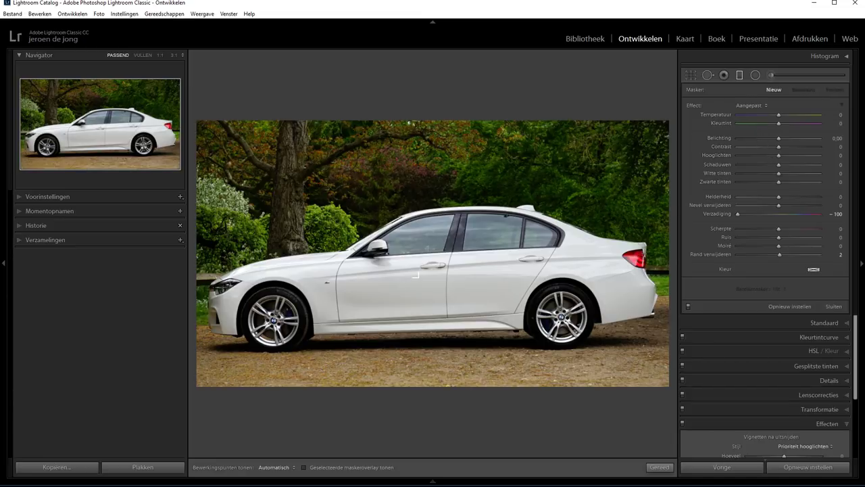
pyautogui.moveTo(413, 244); pyautogui.dragTo(414, 316)
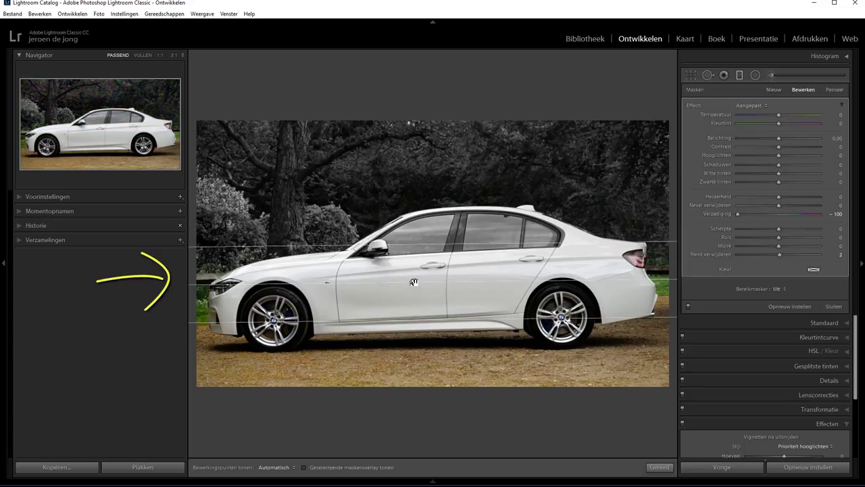
pyautogui.moveTo(413, 282); pyautogui.dragTo(413, 277)
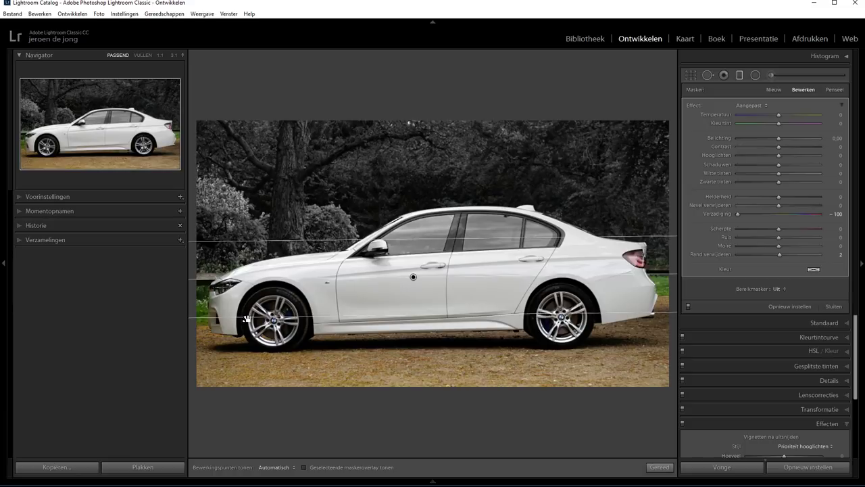
pyautogui.moveTo(247, 318); pyautogui.dragTo(247, 331)
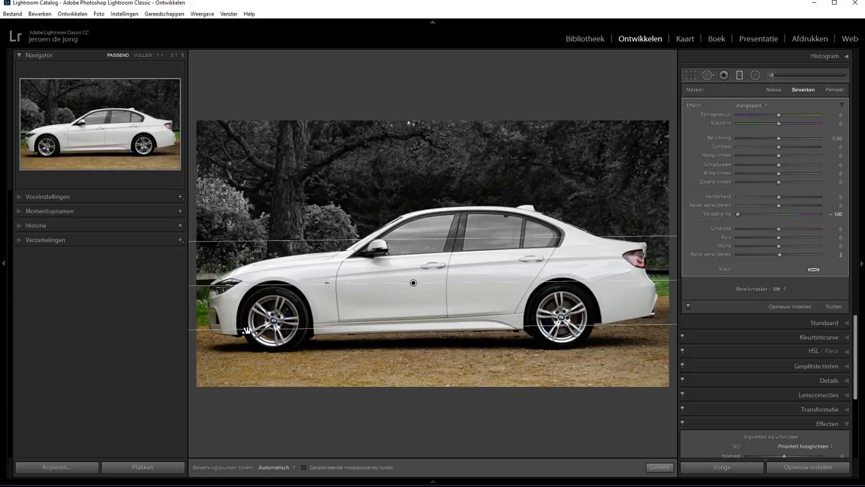
pyautogui.moveTo(413, 282); pyautogui.dragTo(414, 277)
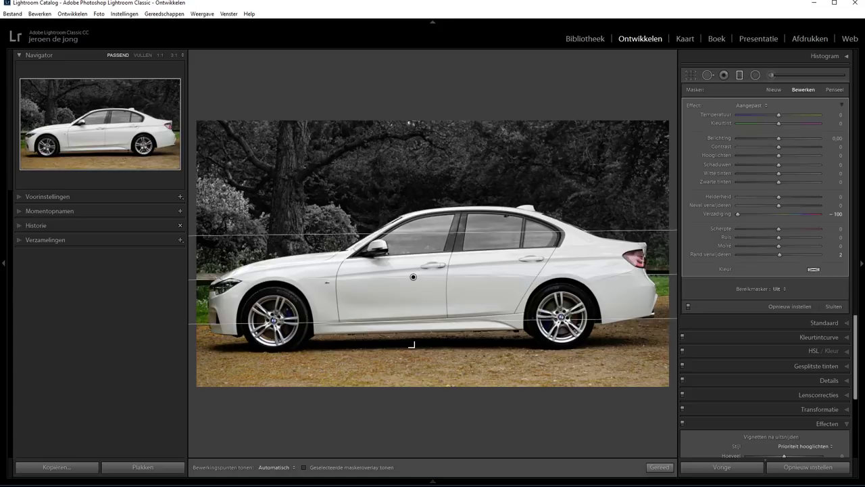
# Reset the filter's Verzadiging and Rand verwijderen sliders to 0
pyautogui.doubleClick(738, 214)
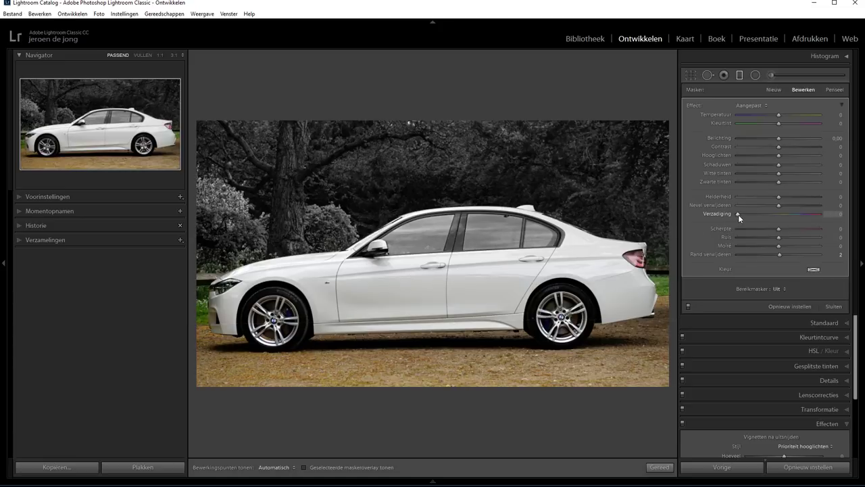
pyautogui.doubleClick(780, 255)
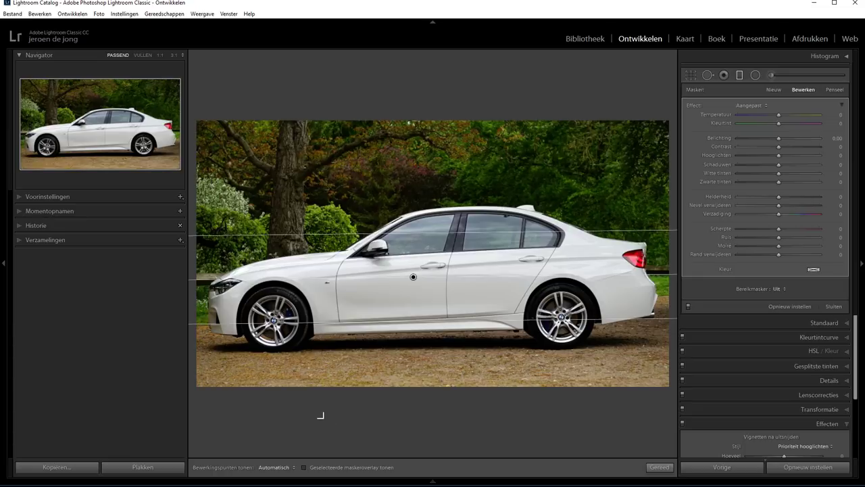
# Show the red mask overlay and switch the graduated filter to Penseel mode
pyautogui.click(304, 467)
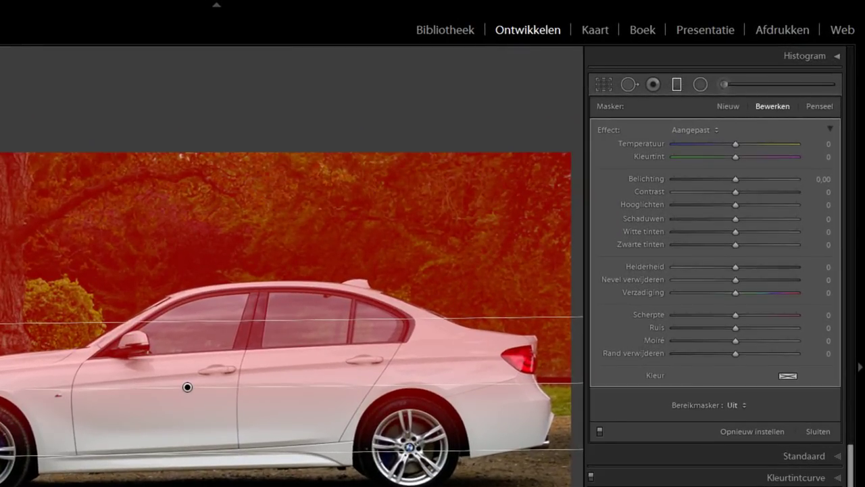
pyautogui.click(818, 106)
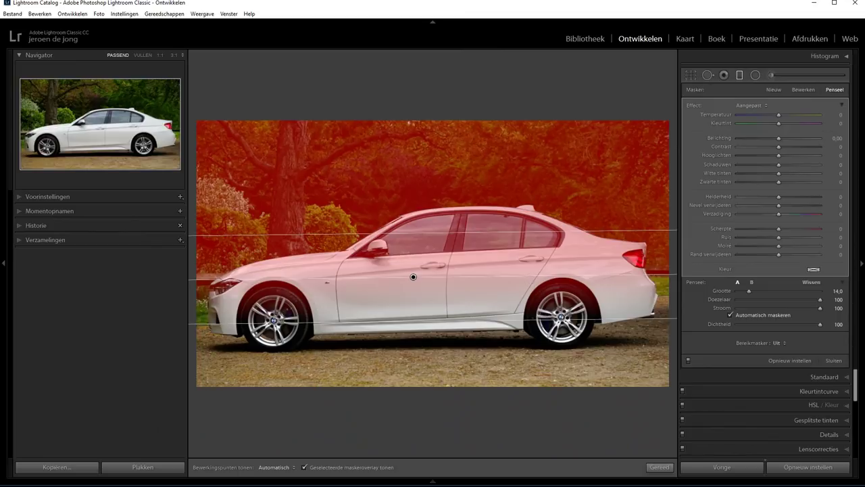
pyautogui.press('shift')
pyautogui.hotkey('shift', 'o')
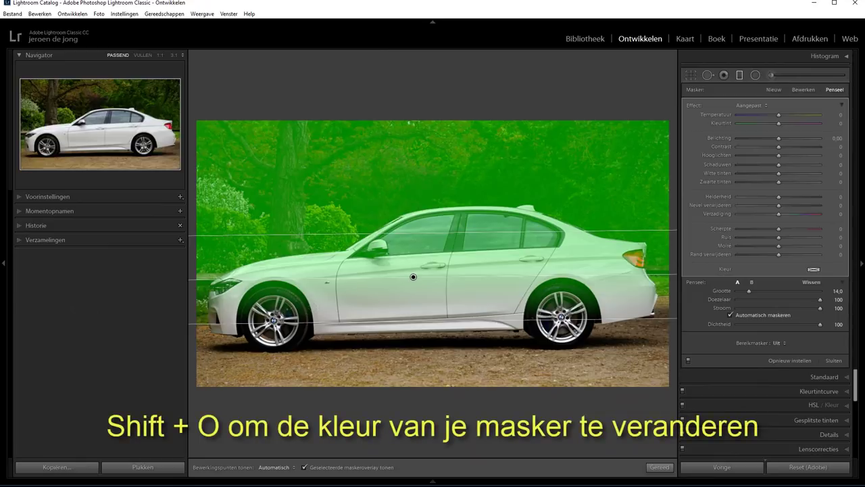
pyautogui.hotkey('shift', 'o')
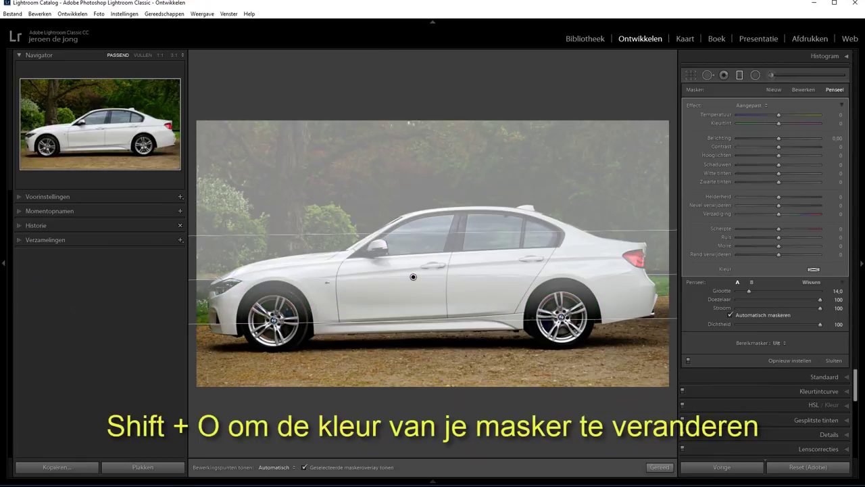
pyautogui.hotkey('shift', 'o')
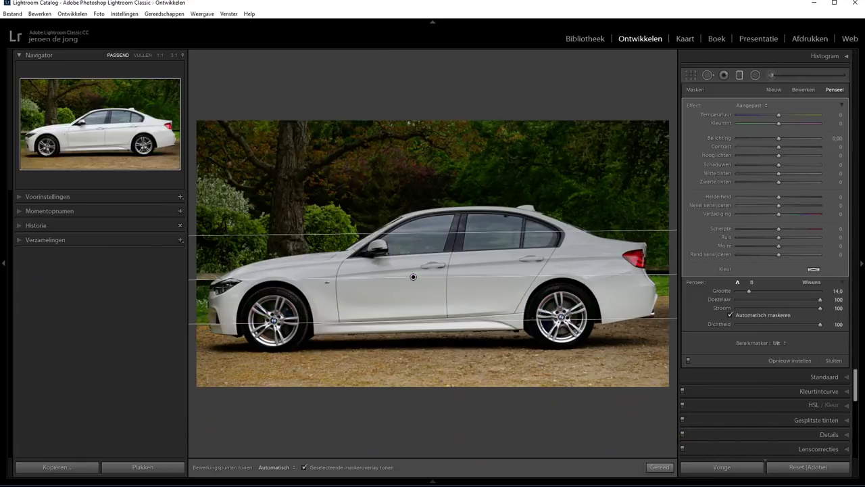
pyautogui.hotkey('shift', 'o')
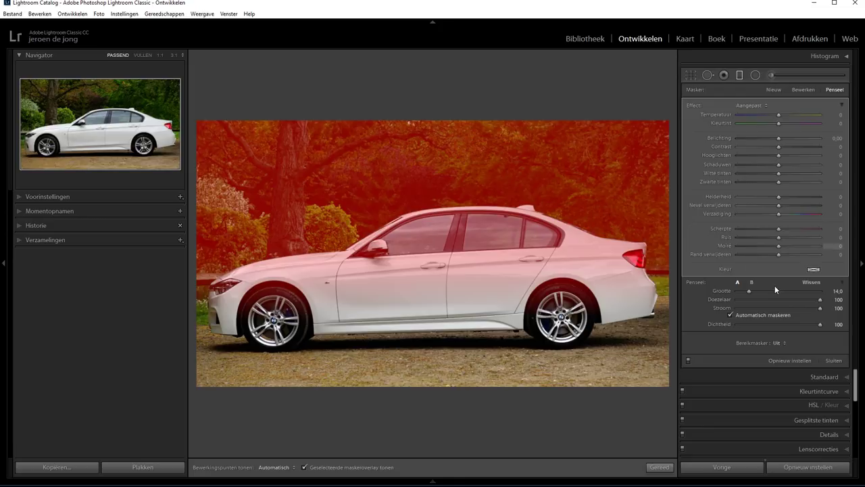
# Switch the brush to erase and remove the mask from the doors, front window and mirror
pyautogui.click(413, 276)
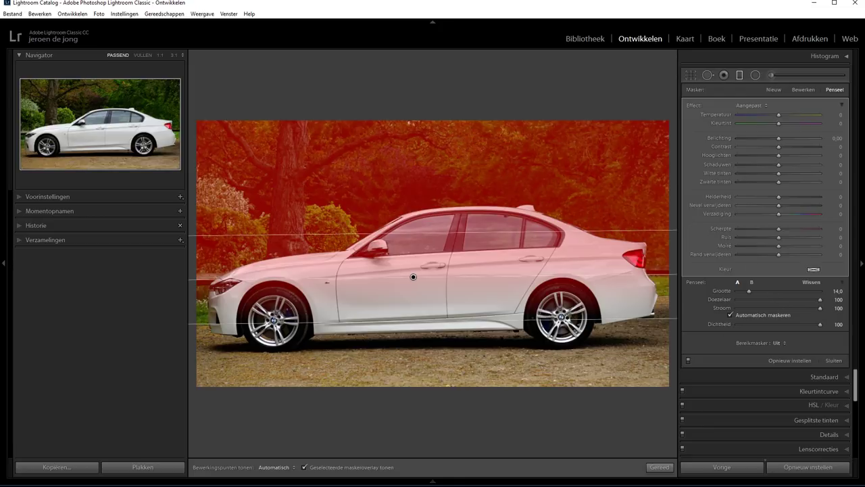
pyautogui.click(811, 281)
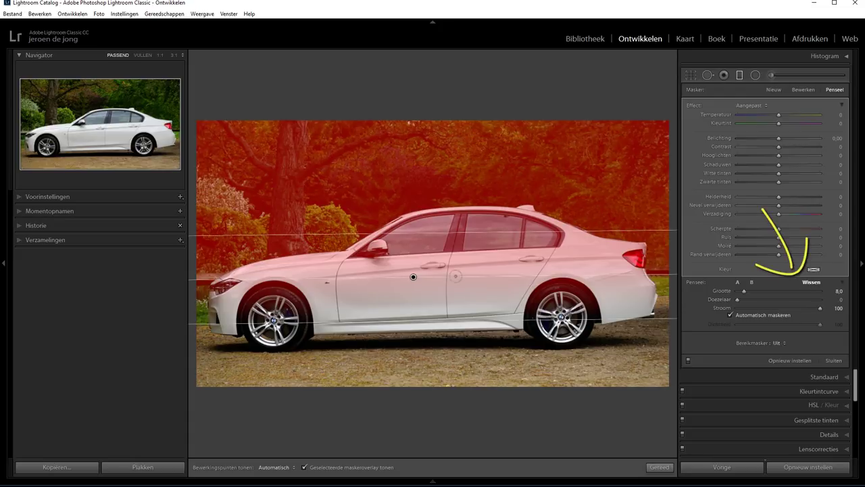
pyautogui.moveTo(455, 276); pyautogui.dragTo(555, 288)
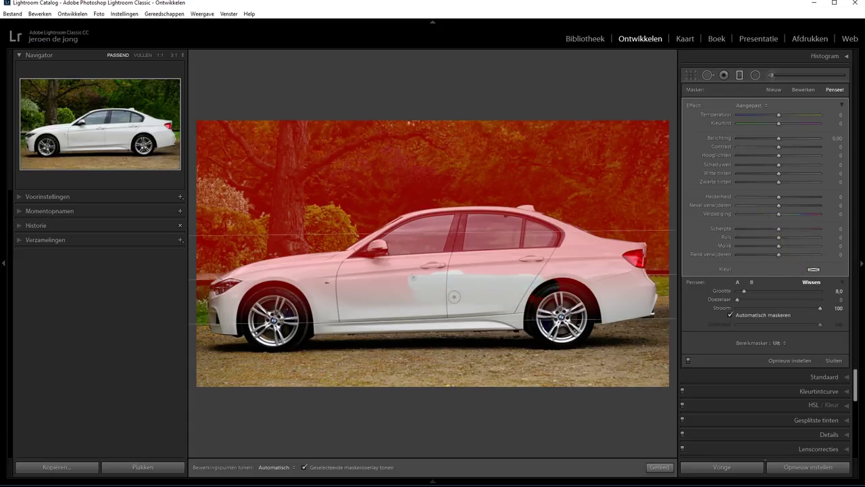
pyautogui.press(']')
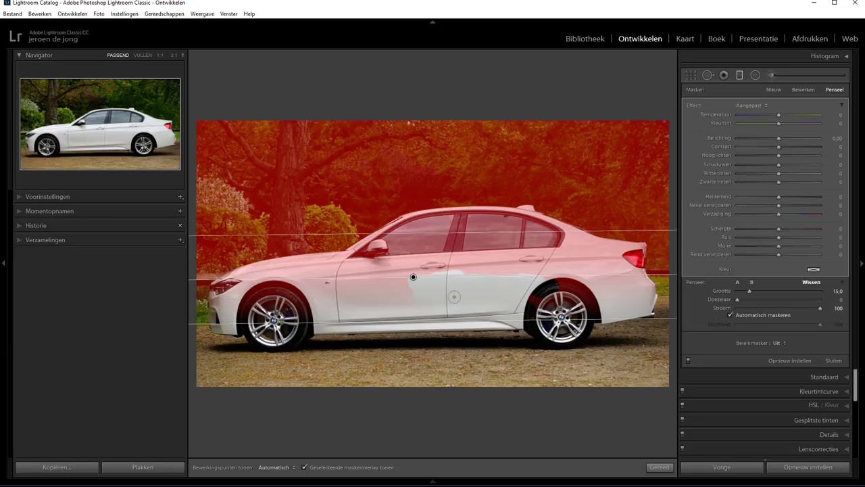
pyautogui.press('h')
pyautogui.moveTo(413, 276); pyautogui.dragTo(270, 292)
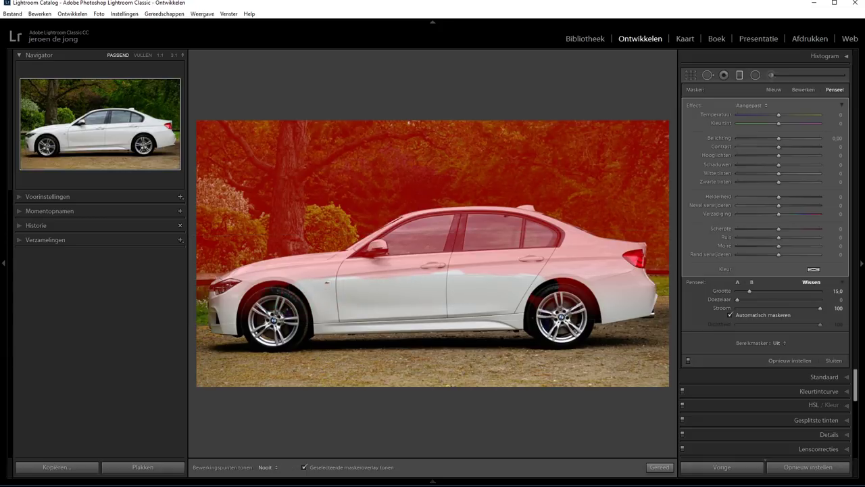
pyautogui.moveTo(368, 267)
pyautogui.mouseDown()
pyautogui.moveTo(416, 227)
pyautogui.moveTo(510, 233)
pyautogui.mouseUp()
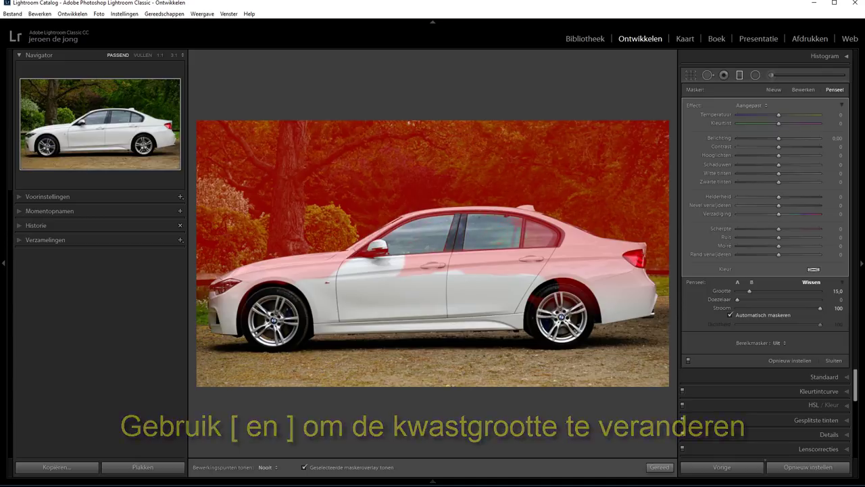
pyautogui.moveTo(402, 267)
pyautogui.mouseDown()
pyautogui.moveTo(578, 267)
pyautogui.moveTo(574, 291)
pyautogui.moveTo(612, 277)
pyautogui.moveTo(534, 230)
pyautogui.mouseUp()
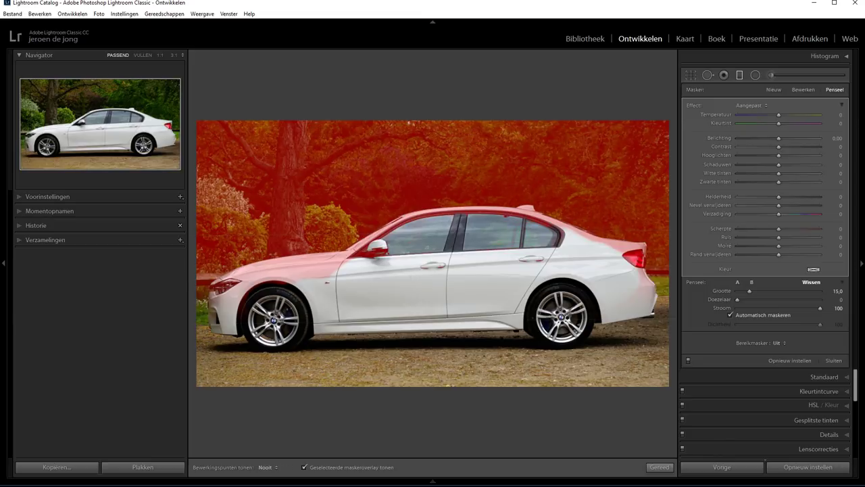
# Erase the remaining mask from the car's front fender
pyautogui.moveTo(348, 269); pyautogui.dragTo(267, 277)
pyautogui.press('h')
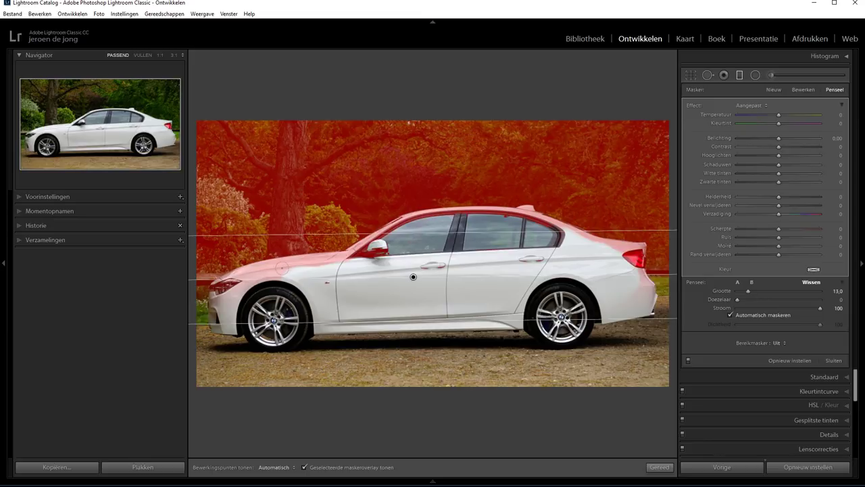
pyautogui.scroll(-3, 282, 268)
pyautogui.moveTo(284, 269)
pyautogui.mouseDown()
pyautogui.moveTo(290, 274)
pyautogui.moveTo(234, 281)
pyautogui.mouseUp()
pyautogui.press('h')
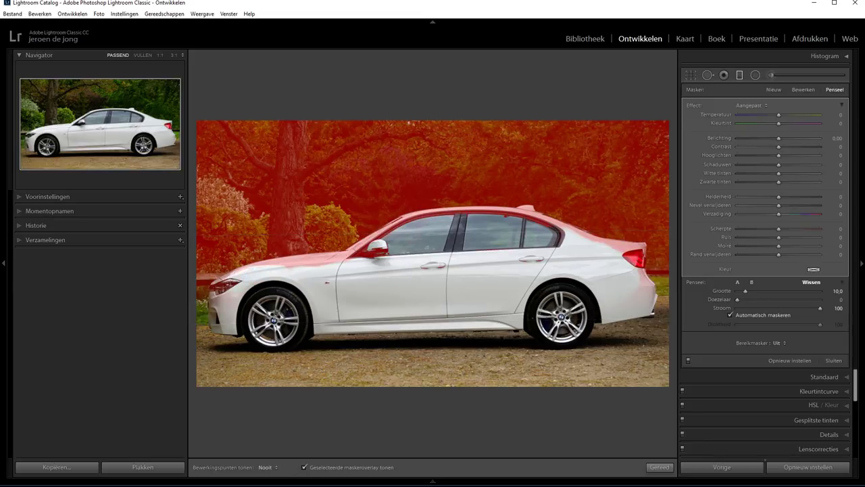
pyautogui.press('h')
pyautogui.moveTo(287, 266); pyautogui.dragTo(346, 259)
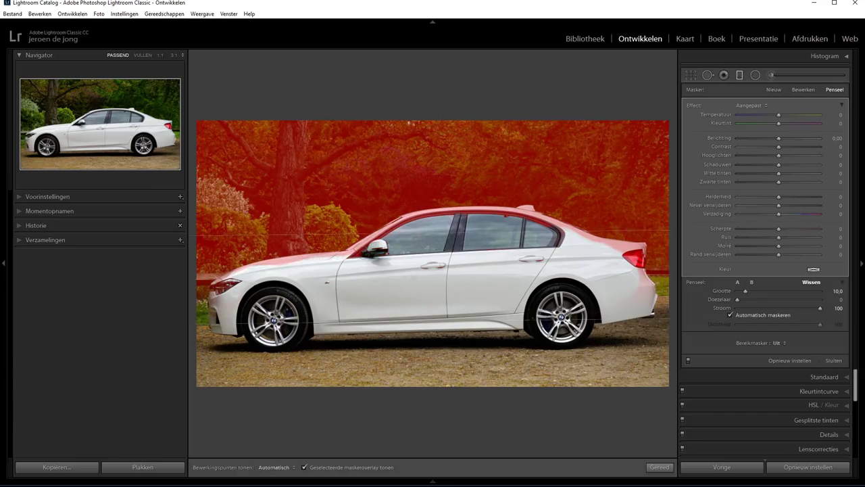
# Zoom to 1:1 on the car's front and set the range mask to Kleur
pyautogui.press('h')
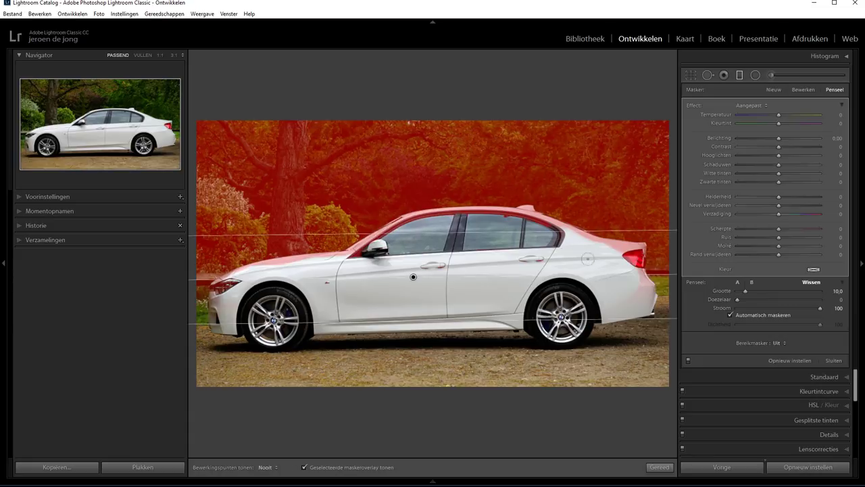
pyautogui.press('h')
pyautogui.click(160, 55)
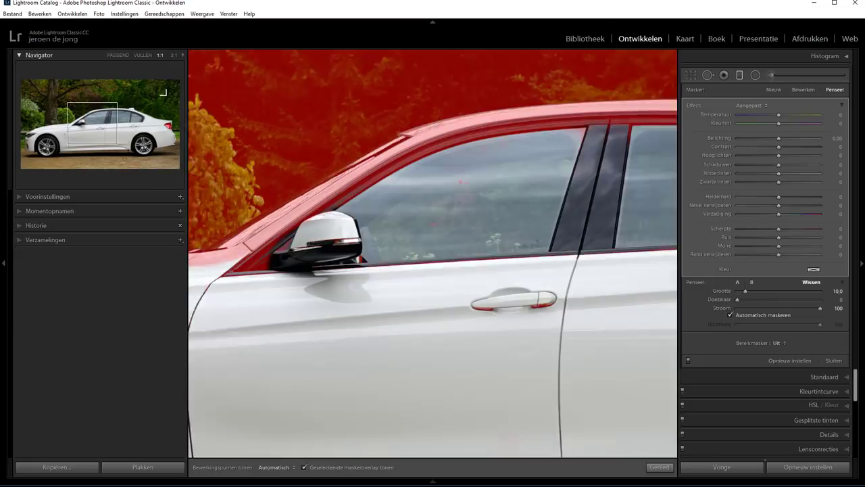
pyautogui.moveTo(98, 132); pyautogui.dragTo(55, 156)
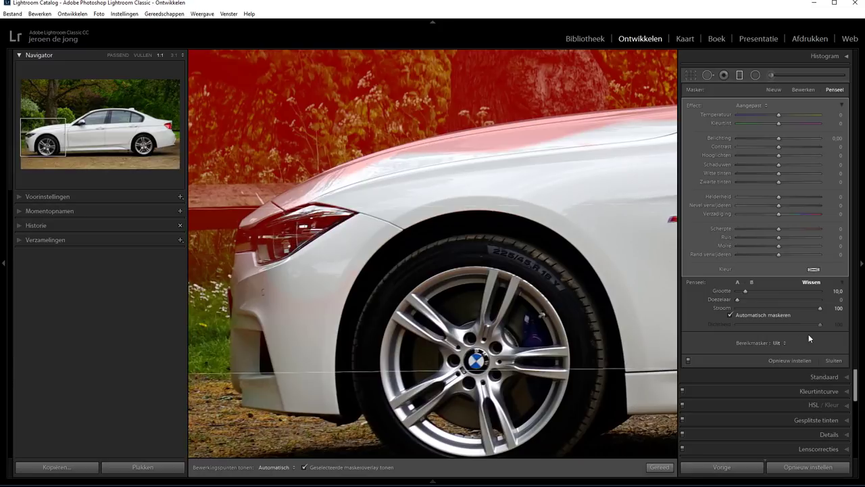
pyautogui.click(778, 343)
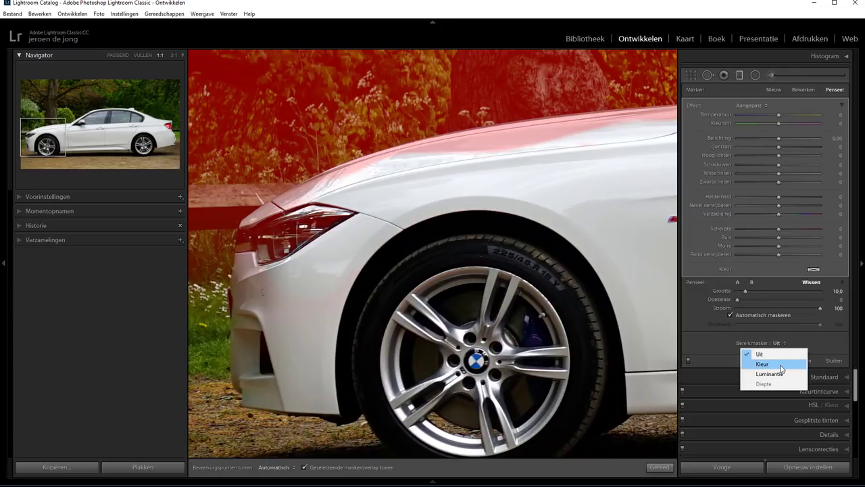
pyautogui.click(781, 368)
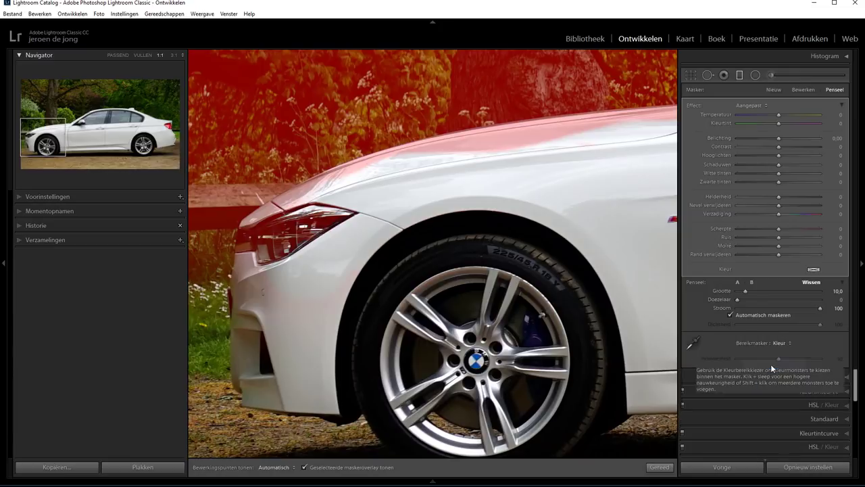
# Erase the mask along the hood, headlight edge, fender and A-pillar
pyautogui.moveTo(515, 130)
pyautogui.mouseDown()
pyautogui.moveTo(409, 145)
pyautogui.moveTo(313, 177)
pyautogui.mouseUp()
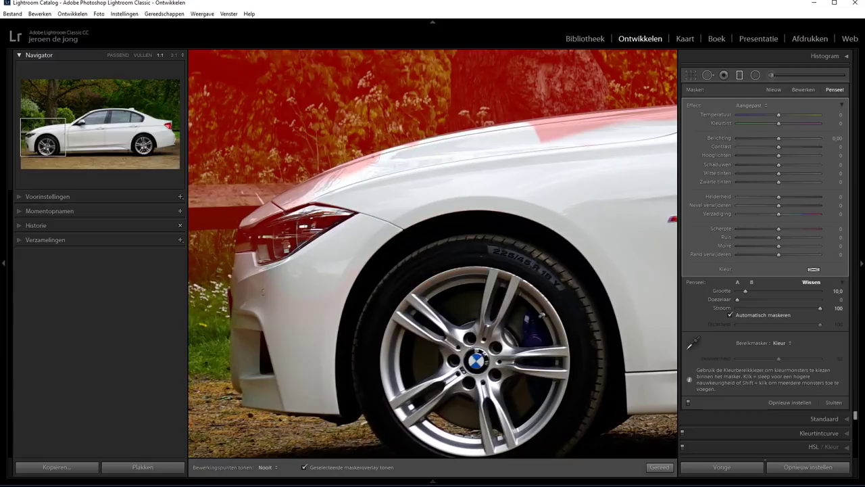
pyautogui.moveTo(273, 221)
pyautogui.mouseDown()
pyautogui.moveTo(259, 221)
pyautogui.moveTo(252, 238)
pyautogui.moveTo(335, 221)
pyautogui.mouseUp()
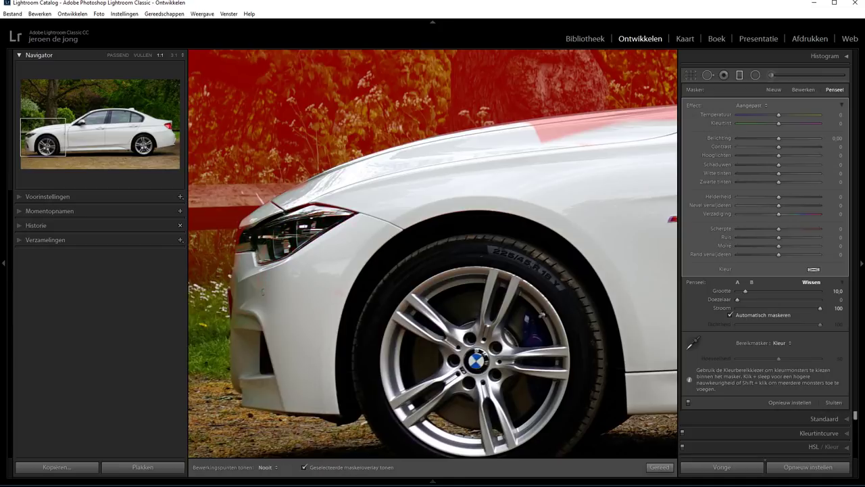
pyautogui.moveTo(503, 130)
pyautogui.mouseDown()
pyautogui.moveTo(626, 113)
pyautogui.moveTo(444, 199)
pyautogui.moveTo(223, 243)
pyautogui.mouseUp()
pyautogui.press('h')
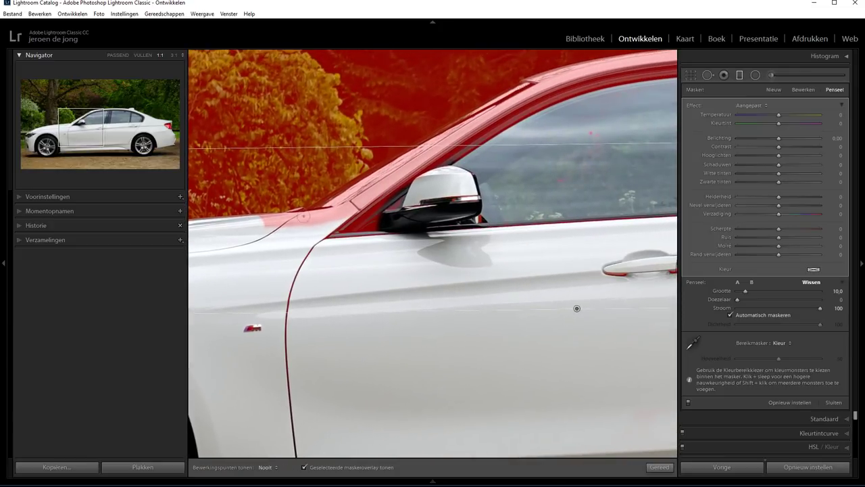
pyautogui.moveTo(303, 216)
pyautogui.mouseDown()
pyautogui.moveTo(338, 212)
pyautogui.moveTo(355, 200)
pyautogui.moveTo(349, 191)
pyautogui.moveTo(534, 84)
pyautogui.moveTo(534, 105)
pyautogui.moveTo(369, 214)
pyautogui.moveTo(375, 229)
pyautogui.mouseUp()
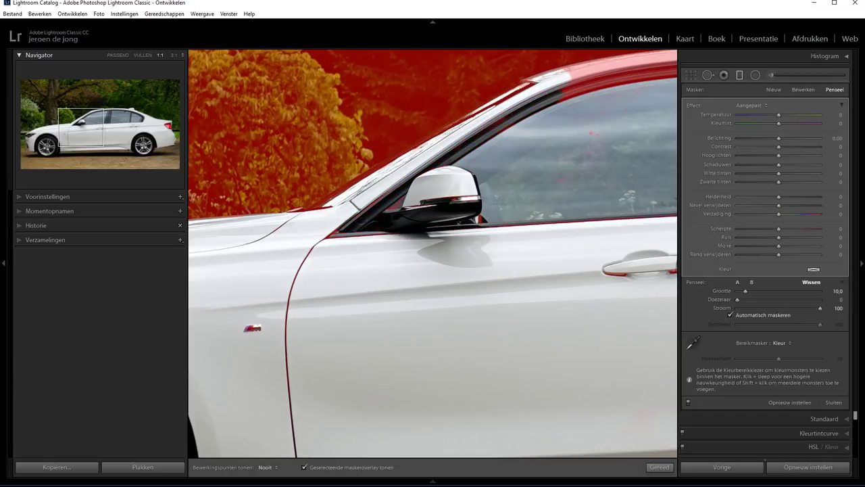
pyautogui.press('h')
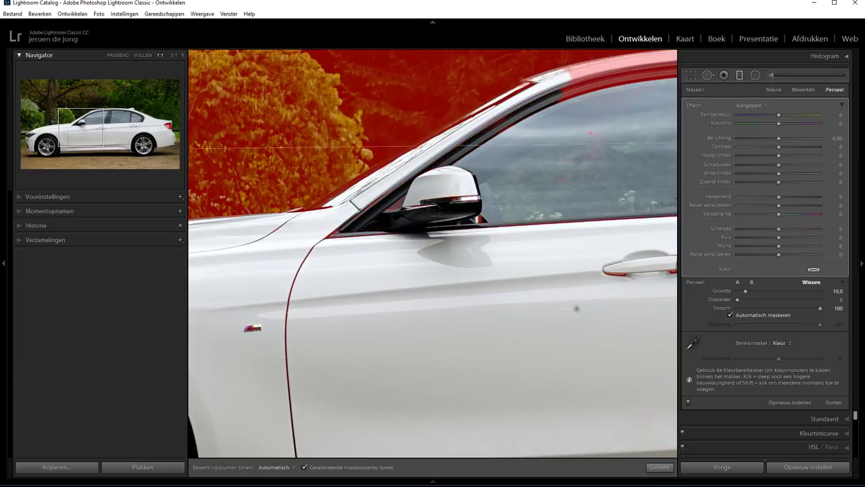
pyautogui.press('h')
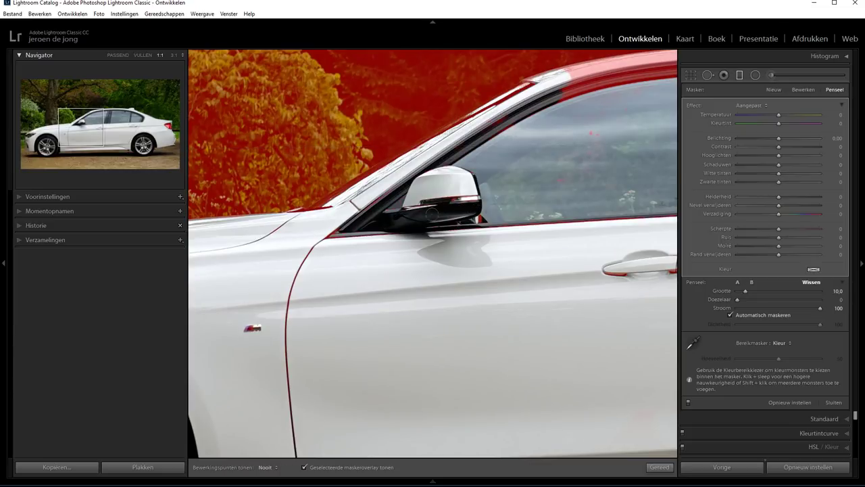
pyautogui.press('h')
# Erase the mask along the door window frame and roof edge
pyautogui.moveTo(537, 252); pyautogui.dragTo(394, 254)
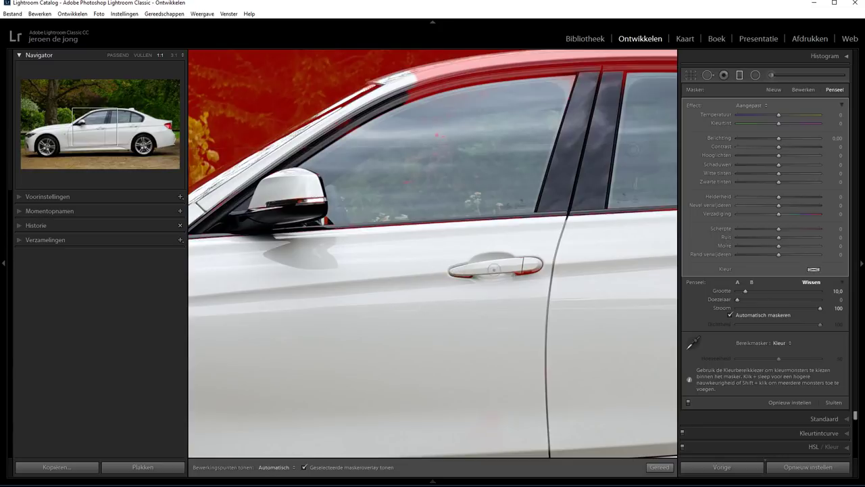
pyautogui.press('h')
pyautogui.press('h')
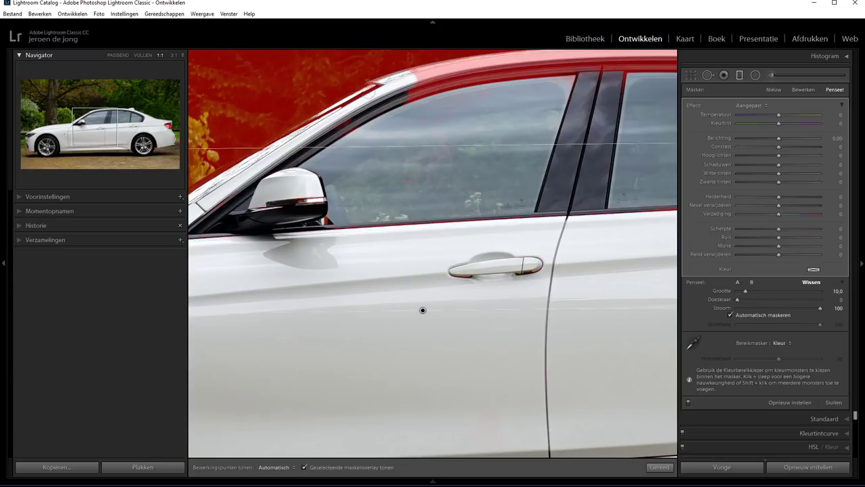
pyautogui.press('h')
pyautogui.moveTo(368, 91); pyautogui.dragTo(595, 65)
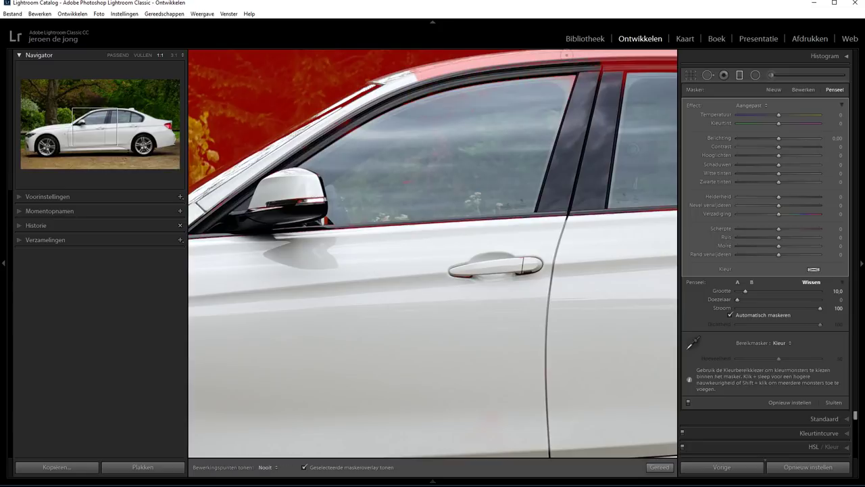
pyautogui.moveTo(608, 65); pyautogui.dragTo(674, 63)
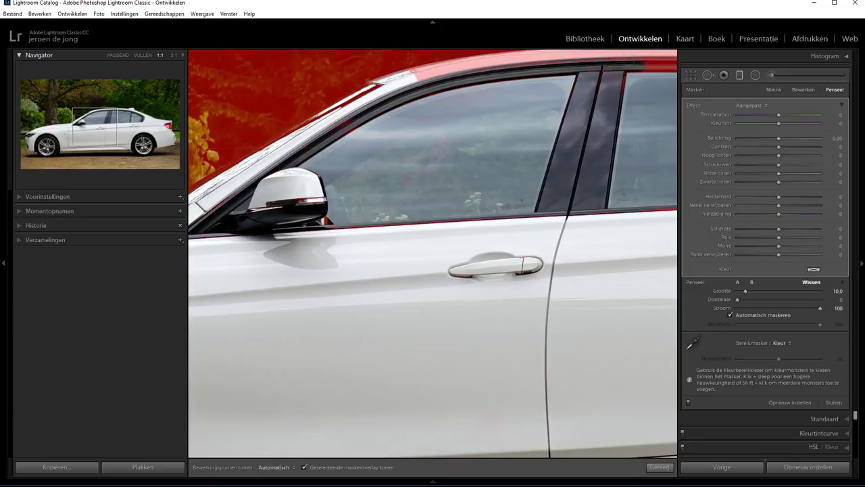
pyautogui.moveTo(624, 83); pyautogui.dragTo(597, 136)
pyautogui.moveTo(624, 108); pyautogui.dragTo(410, 114)
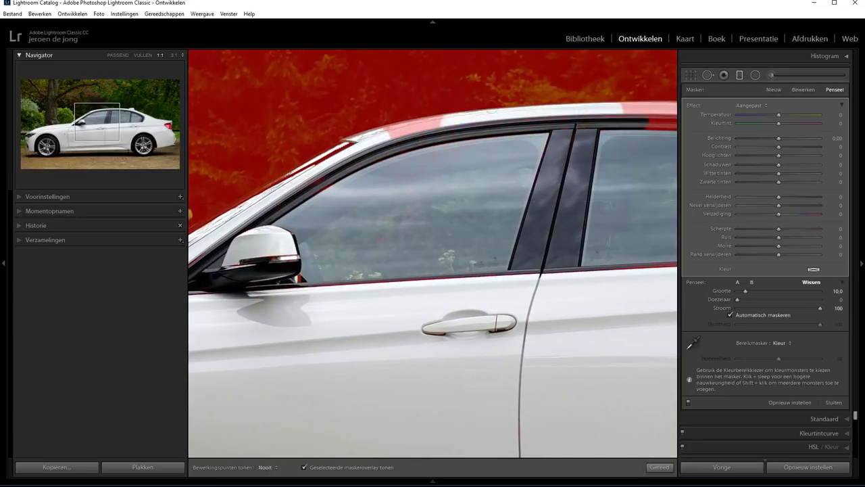
pyautogui.moveTo(536, 133); pyautogui.dragTo(315, 149)
pyautogui.press('h')
pyautogui.moveTo(409, 124); pyautogui.dragTo(663, 145)
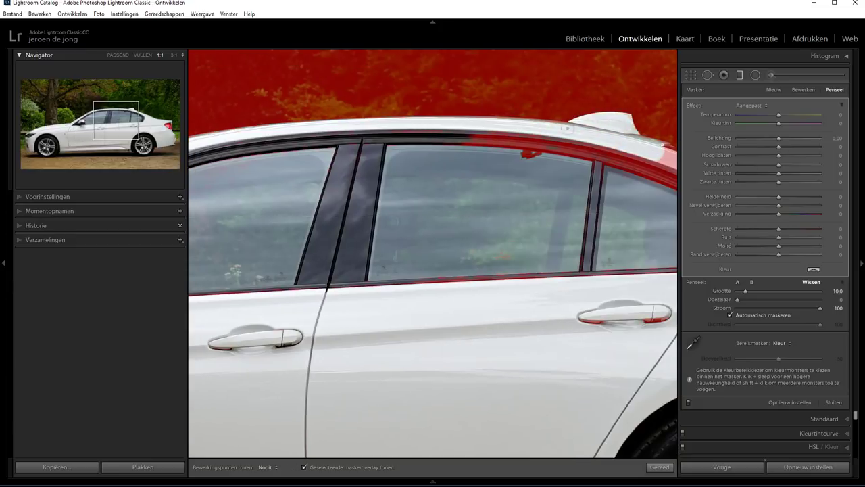
pyautogui.press('h')
# Erase the mask around the rear pillar and rear window, shrinking the brush to 5.0
pyautogui.press('h')
pyautogui.press('h')
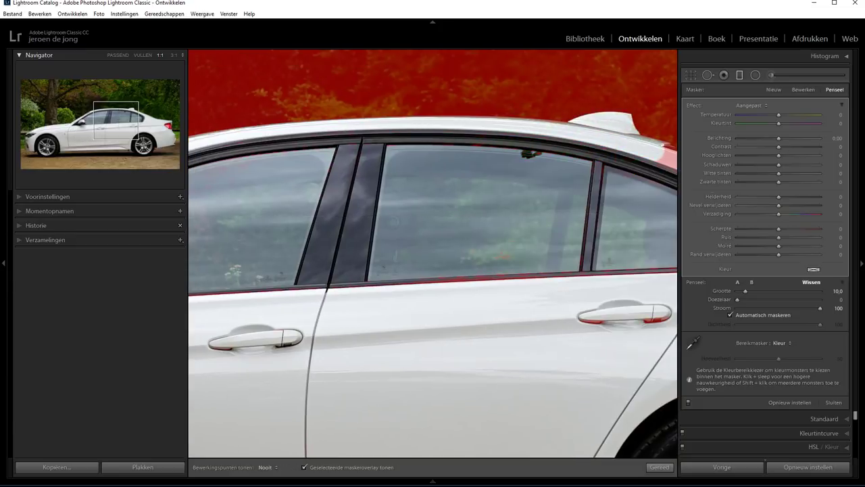
pyautogui.moveTo(646, 156); pyautogui.dragTo(611, 179)
pyautogui.press('h')
pyautogui.press('h')
pyautogui.press('h')
pyautogui.moveTo(589, 224); pyautogui.dragTo(380, 205)
pyautogui.press('h')
pyautogui.moveTo(662, 223); pyautogui.dragTo(520, 169)
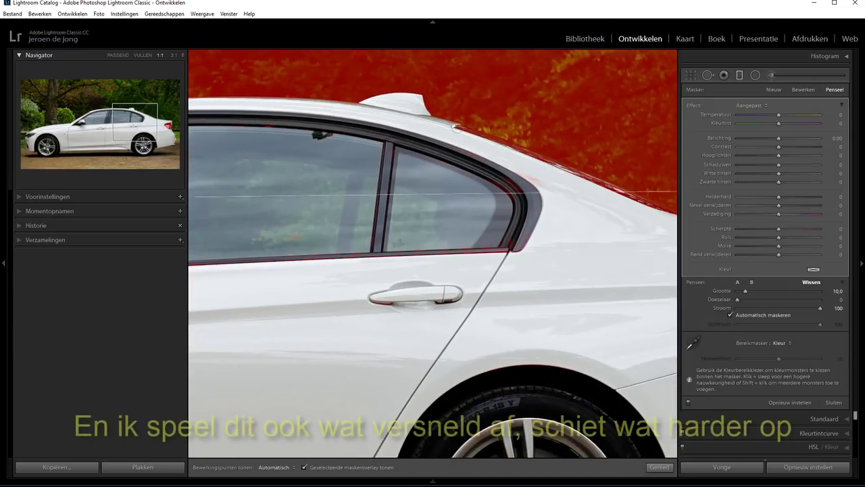
pyautogui.press('[')
pyautogui.moveTo(459, 128)
pyautogui.mouseDown()
pyautogui.moveTo(608, 183)
pyautogui.moveTo(495, 177)
pyautogui.mouseUp()
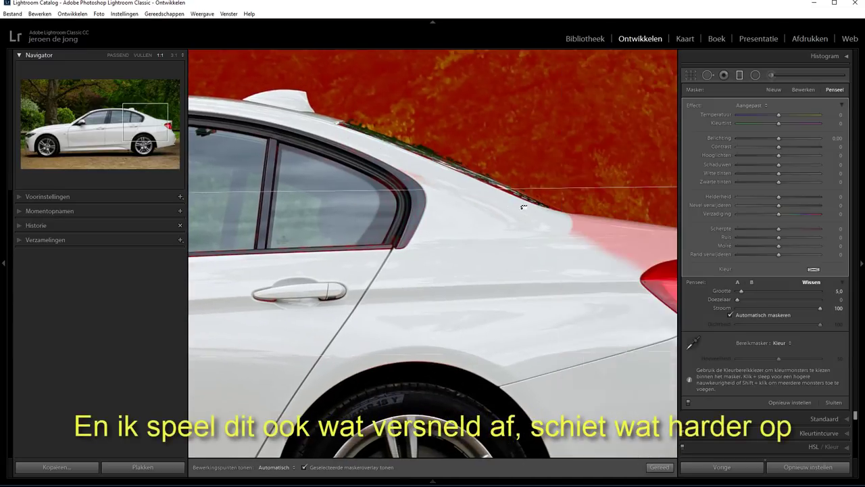
pyautogui.moveTo(588, 226); pyautogui.dragTo(608, 229)
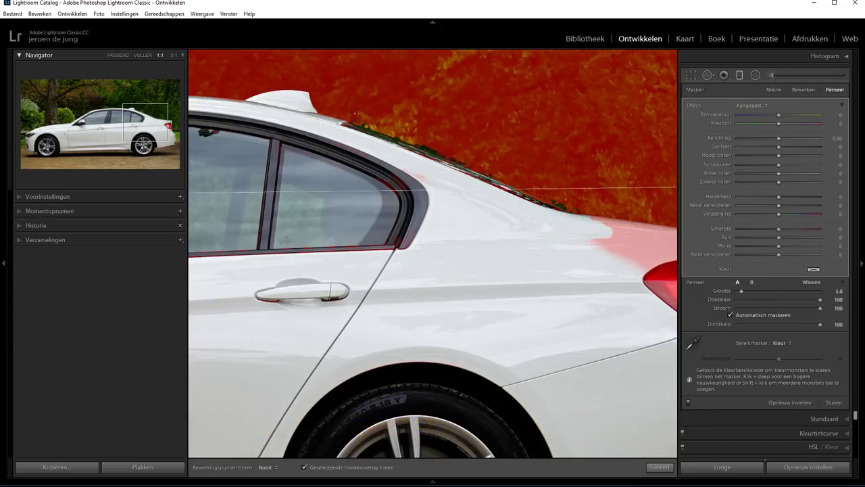
# Erase the mask from the rear bumper near the tail light
pyautogui.press('h')
pyautogui.press('h')
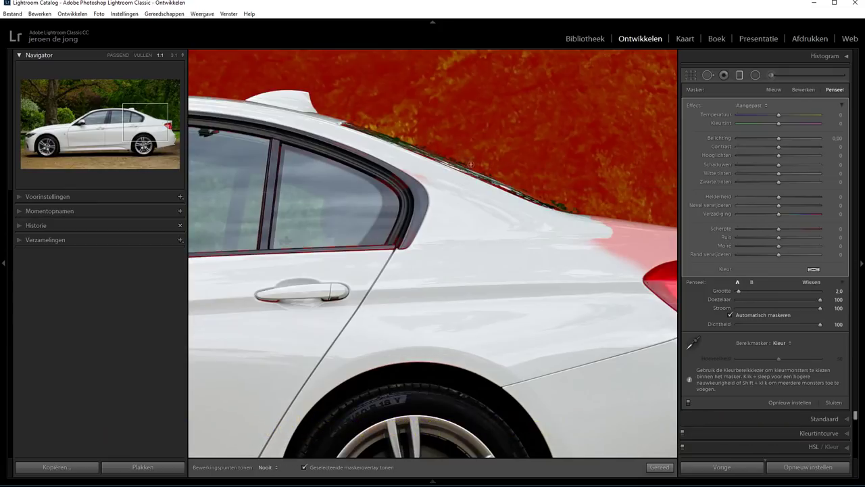
pyautogui.press('[')
pyautogui.press('alt')
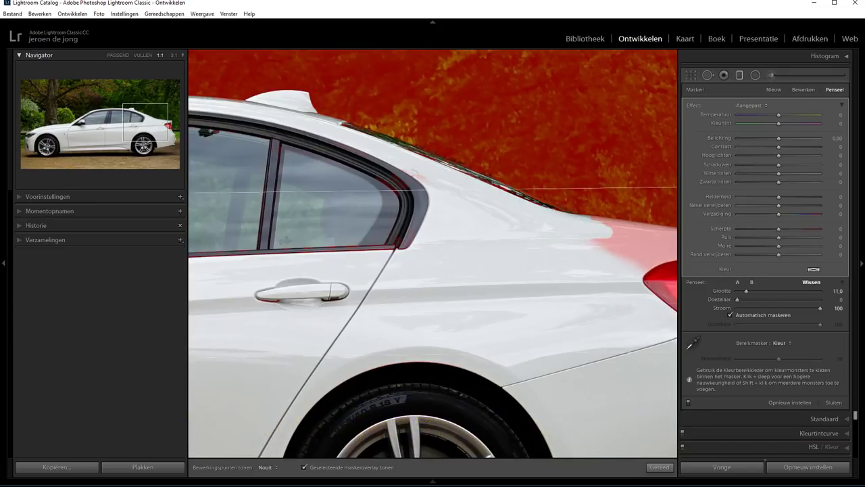
pyautogui.press('alt')
pyautogui.moveTo(549, 271); pyautogui.dragTo(236, 220)
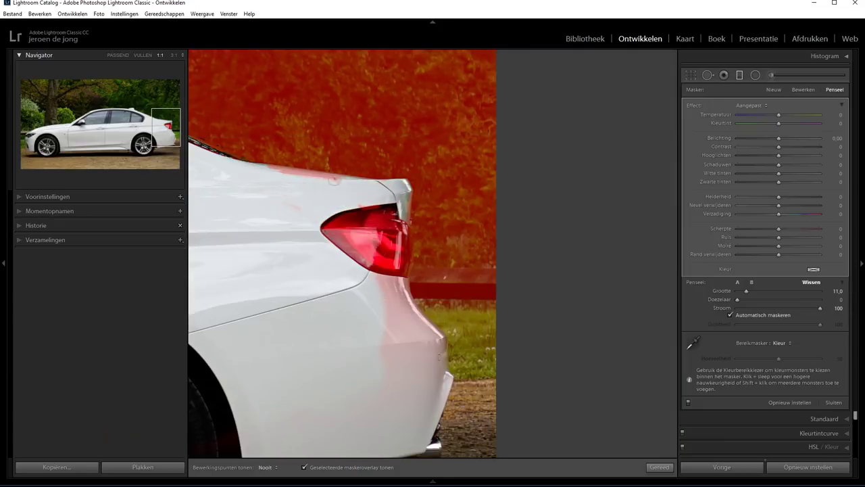
pyautogui.moveTo(383, 277); pyautogui.dragTo(387, 316)
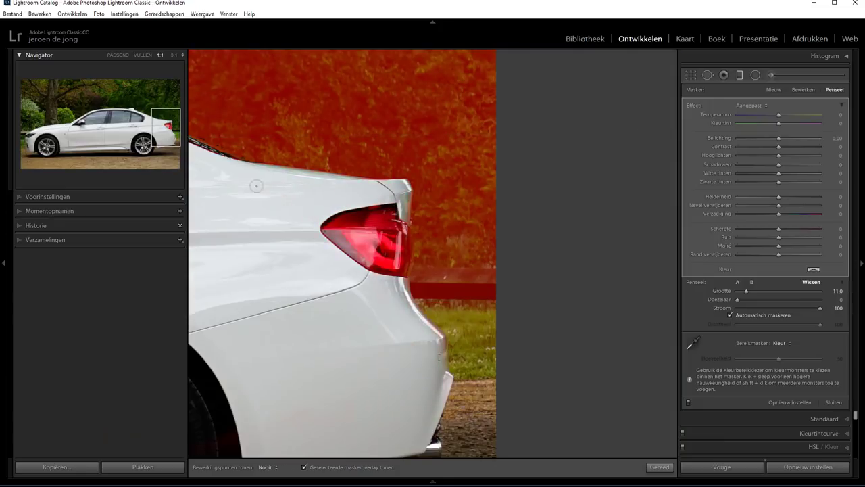
pyautogui.click(119, 54)
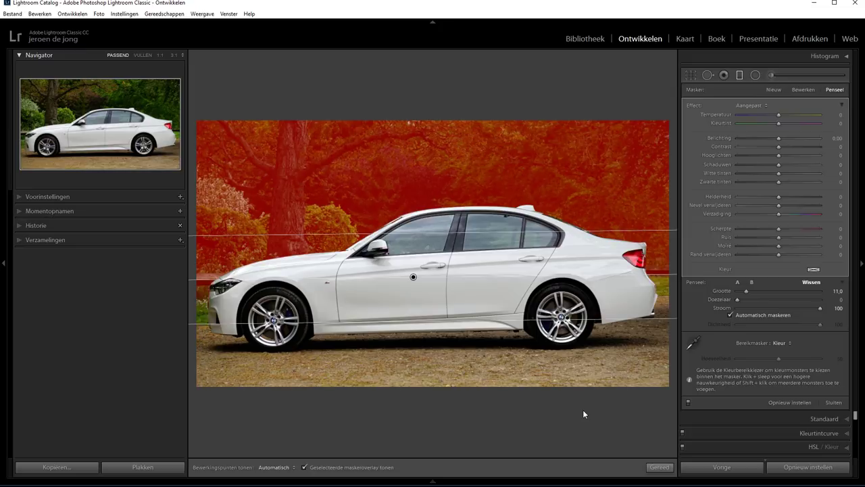
# Turn off the mask overlay to see the sedan and trees in natural colour
pyautogui.click(304, 467)
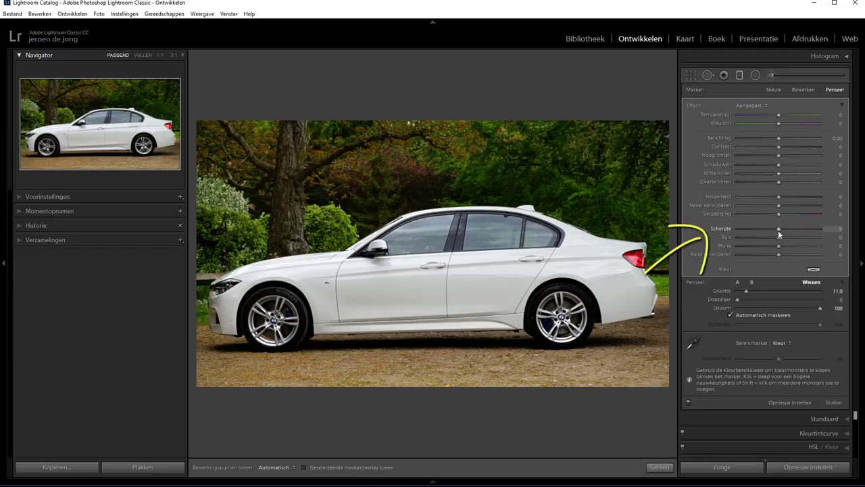
# Lower the graduated filter's Scherpte to -100 to soften the background trees
pyautogui.moveTo(778, 231); pyautogui.dragTo(703, 234)
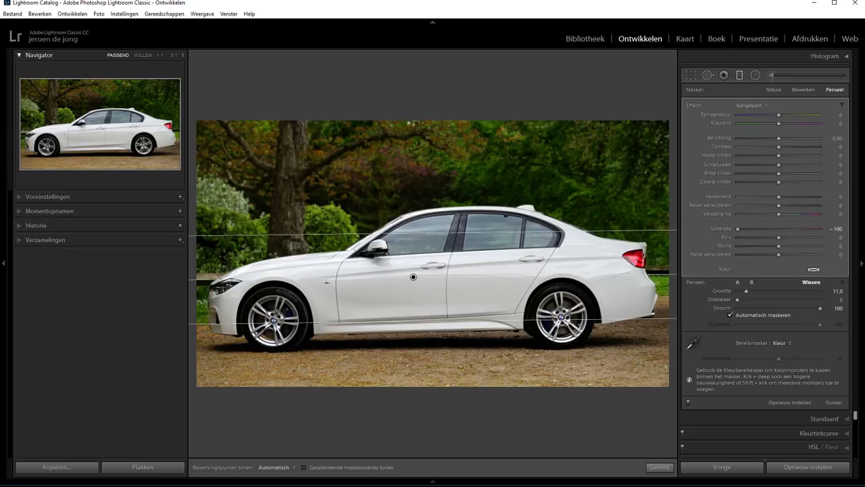
pyautogui.moveTo(336, 328); pyautogui.dragTo(395, 329)
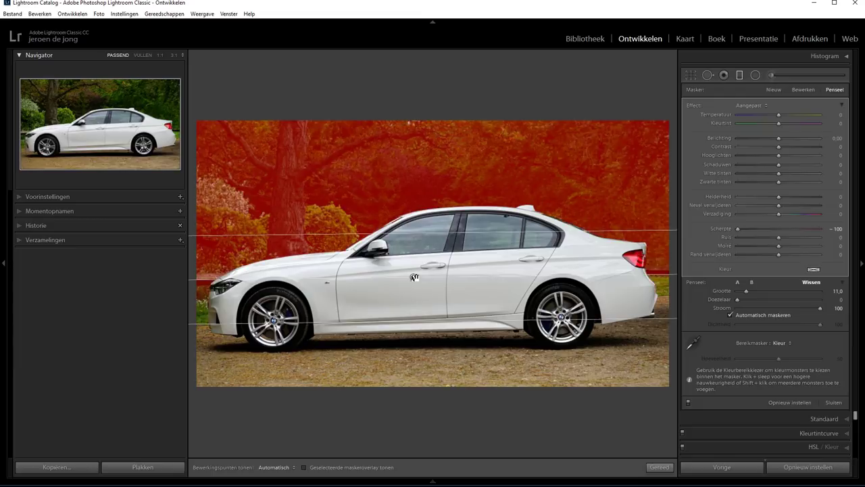
# Duplicate the graduated filter twice and select the resulting filter pins
pyautogui.rightClick(414, 277)
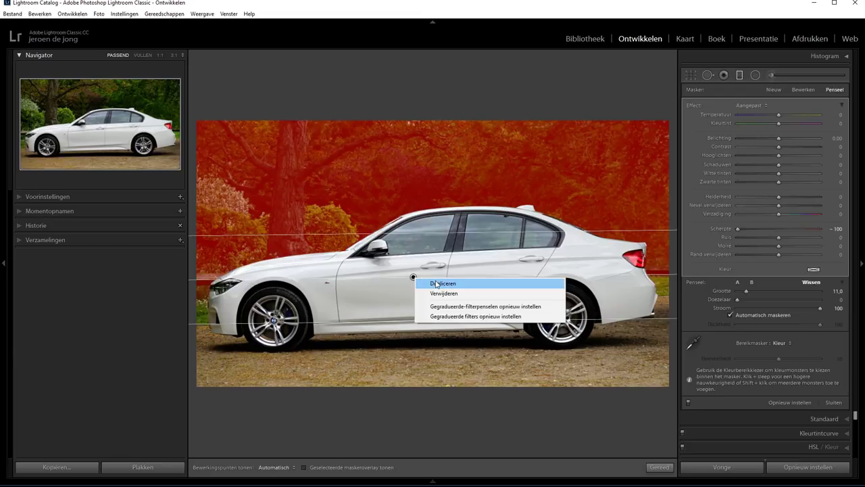
pyautogui.click(436, 284)
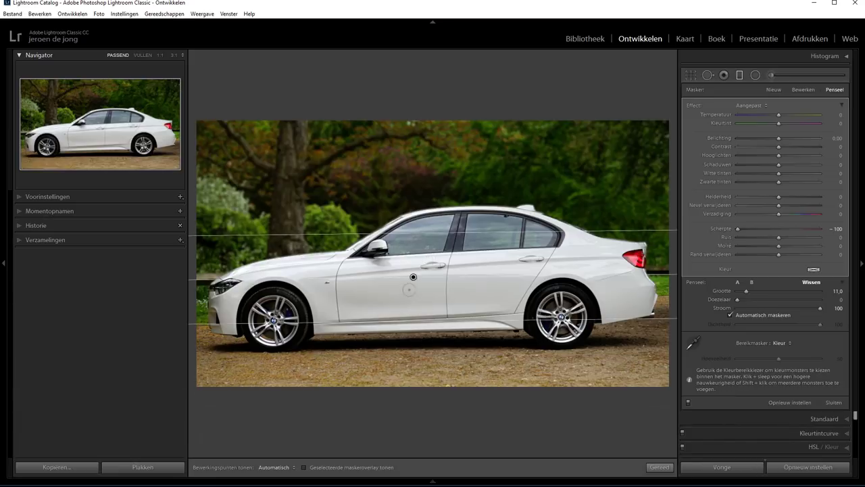
pyautogui.rightClick(414, 278)
pyautogui.click(436, 284)
pyautogui.click(487, 225)
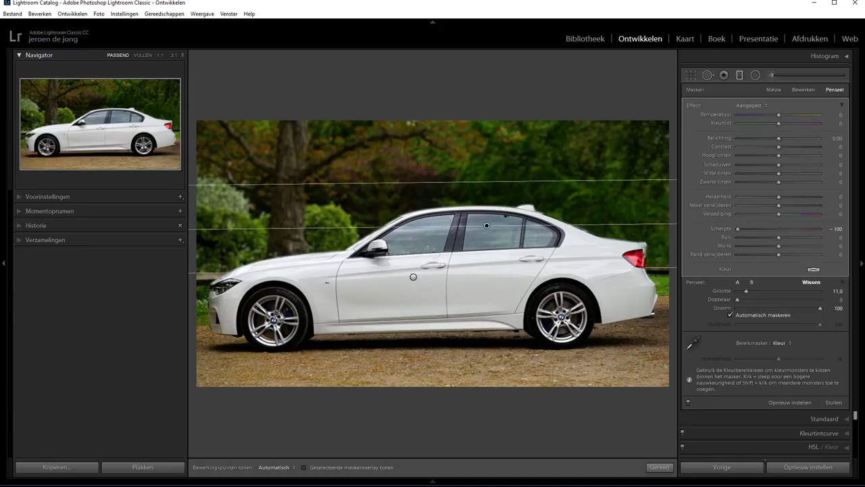
pyautogui.click(413, 276)
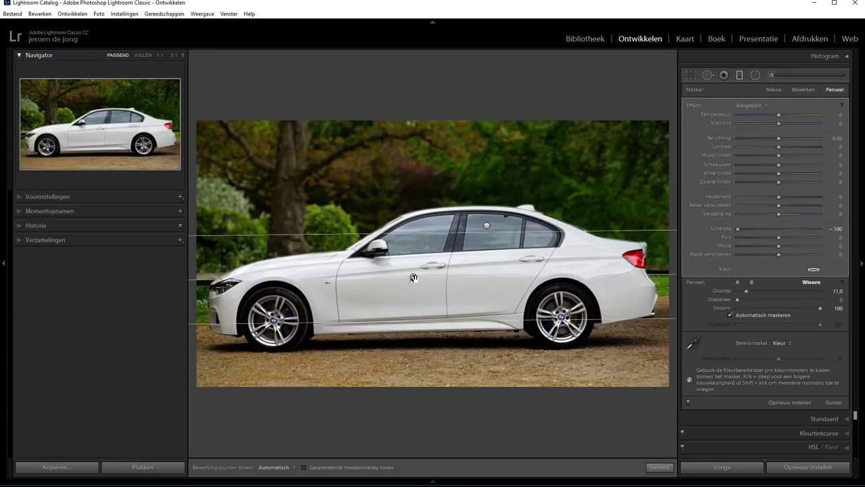
pyautogui.click(369, 216)
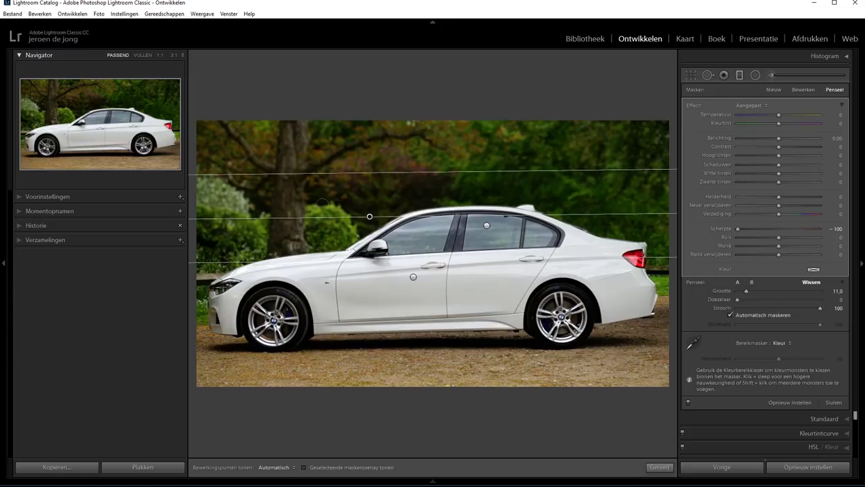
# Delete the duplicate filters above the car and over the rear window
pyautogui.rightClick(370, 217)
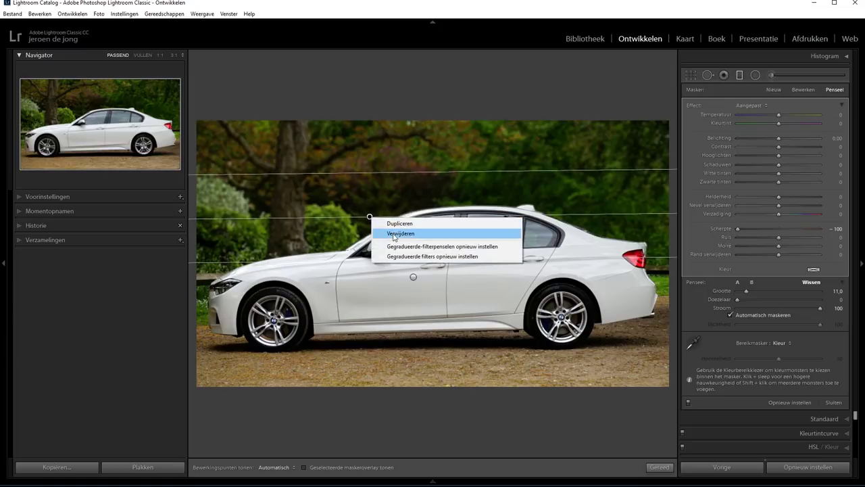
pyautogui.click(400, 233)
pyautogui.rightClick(487, 226)
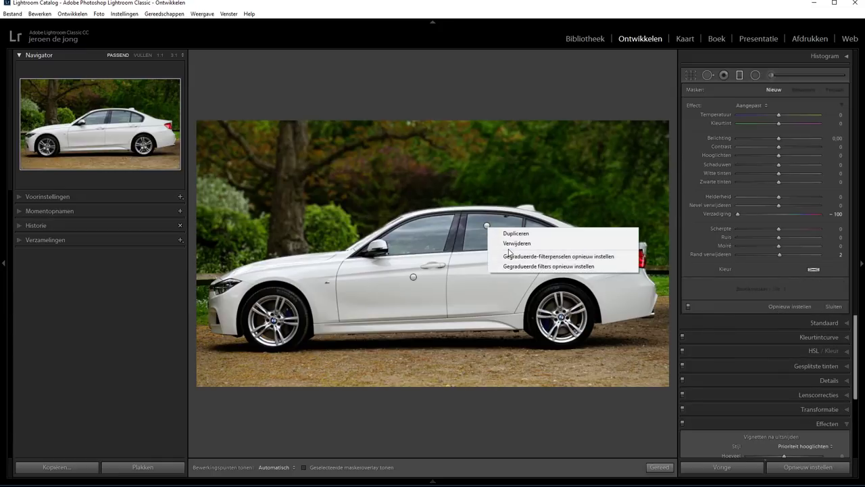
pyautogui.click(516, 243)
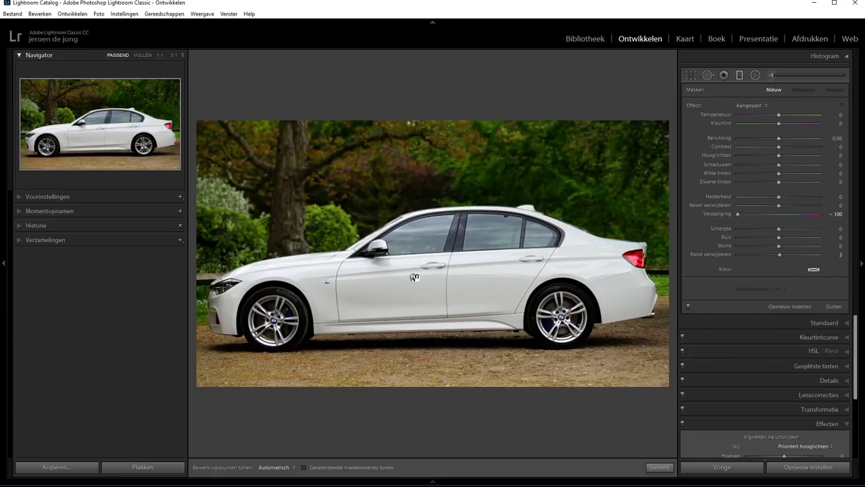
# Duplicate the door filter, ease its Scherpte to -57 and confirm with Gereed
pyautogui.click(414, 276)
pyautogui.rightClick(414, 277)
pyautogui.click(434, 284)
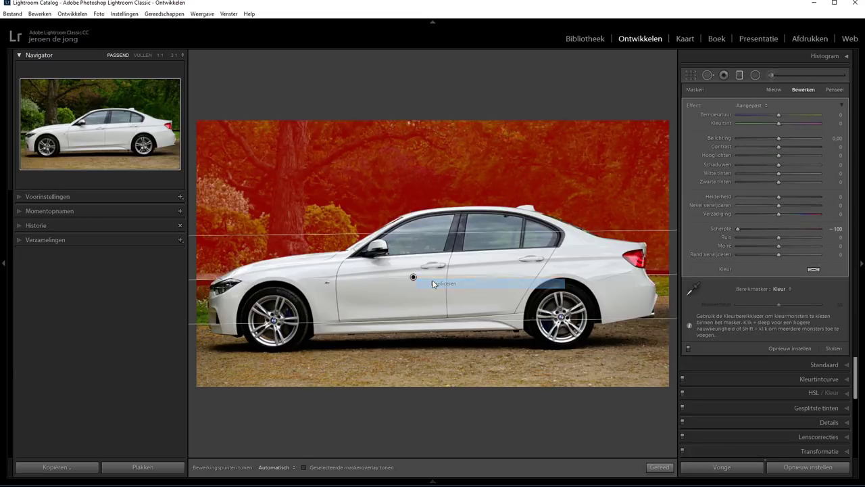
pyautogui.moveTo(414, 277)
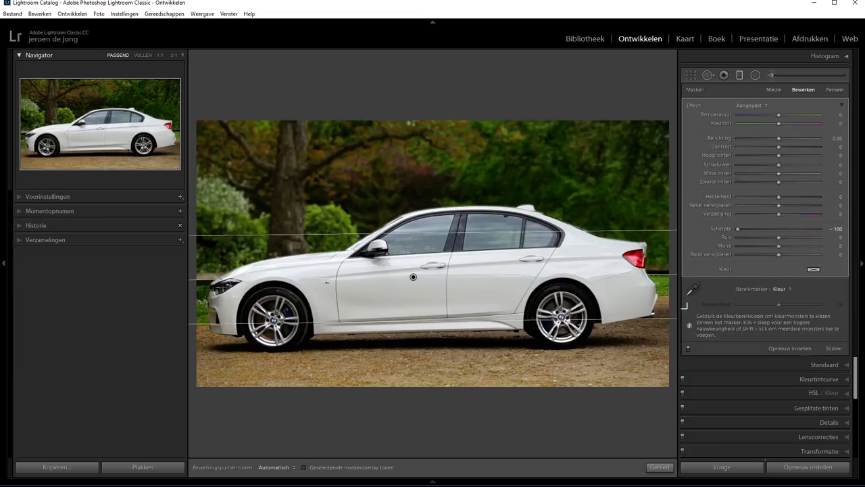
pyautogui.moveTo(757, 234); pyautogui.dragTo(755, 230)
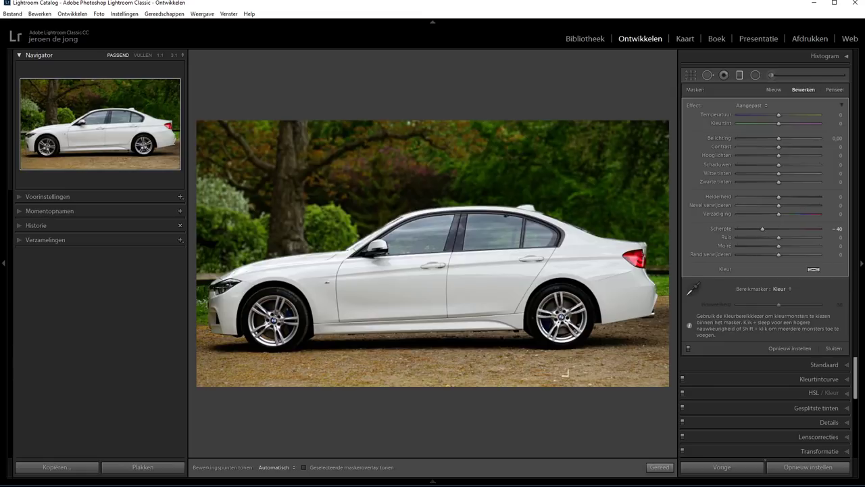
pyautogui.click(665, 468)
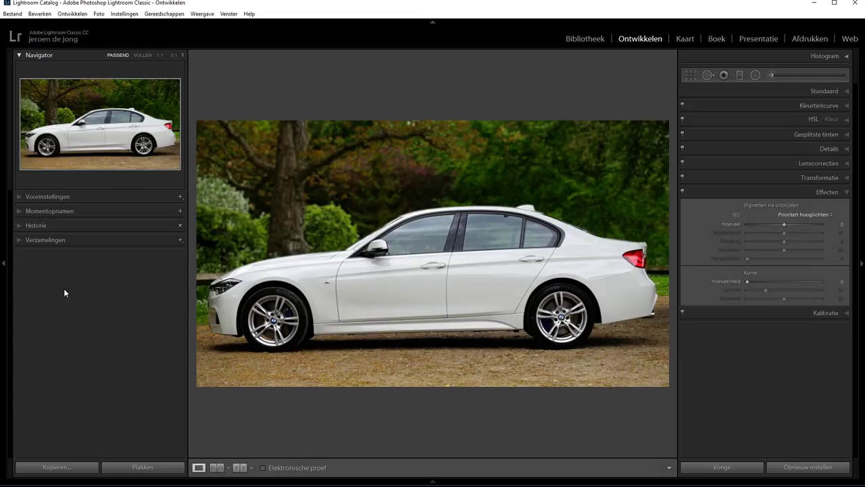
pyautogui.press('\\')
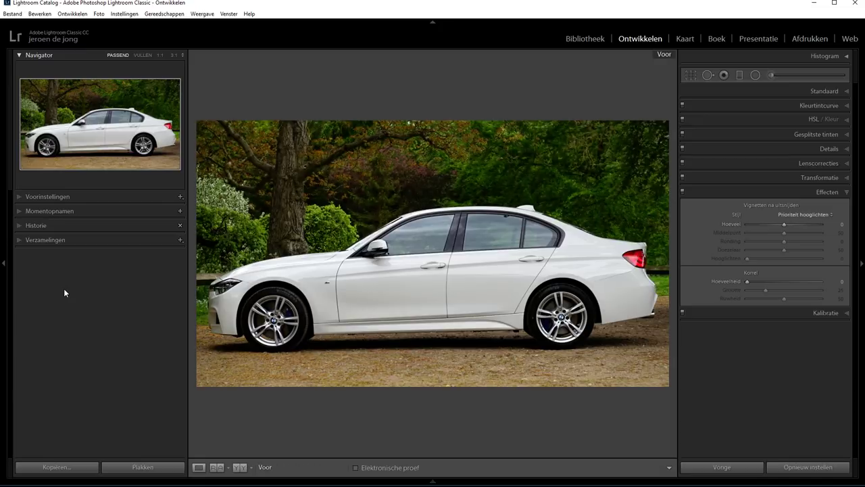
pyautogui.press('\\')
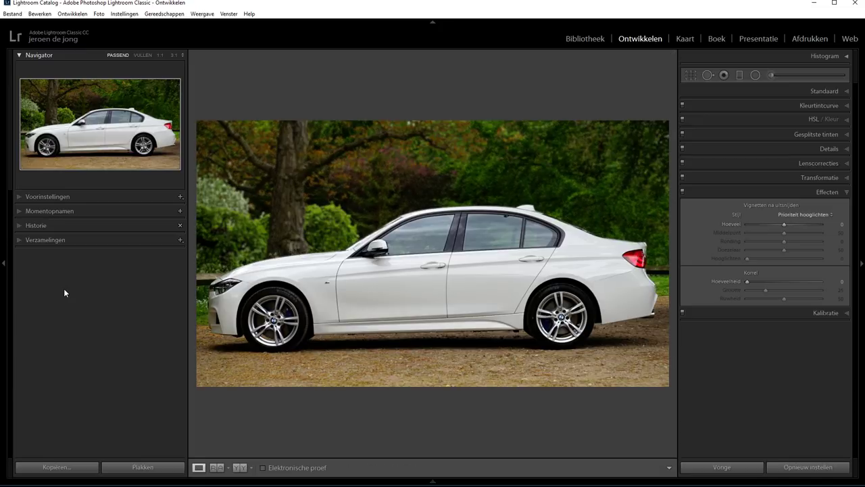
pyautogui.press('\\')
pyautogui.press('\\')
pyautogui.click(160, 55)
pyautogui.moveTo(270, 231)
pyautogui.mouseDown()
pyautogui.moveTo(294, 261)
pyautogui.moveTo(427, 346)
pyautogui.moveTo(488, 276)
pyautogui.mouseUp()
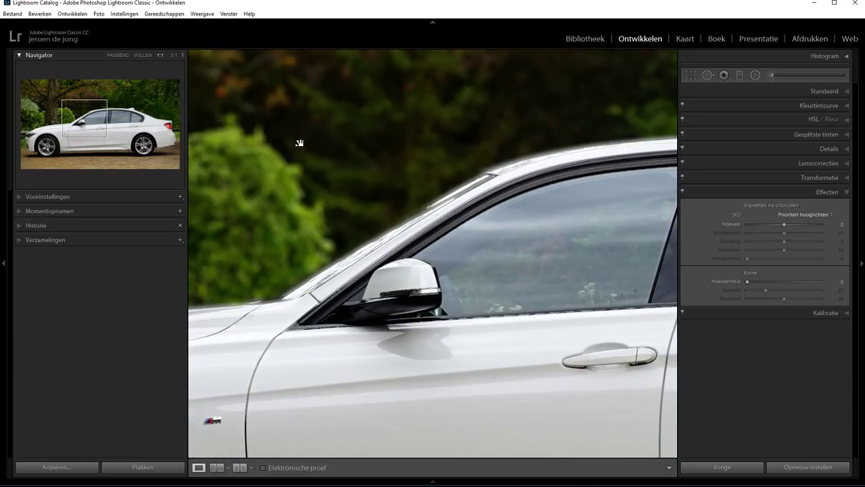
pyautogui.click(119, 55)
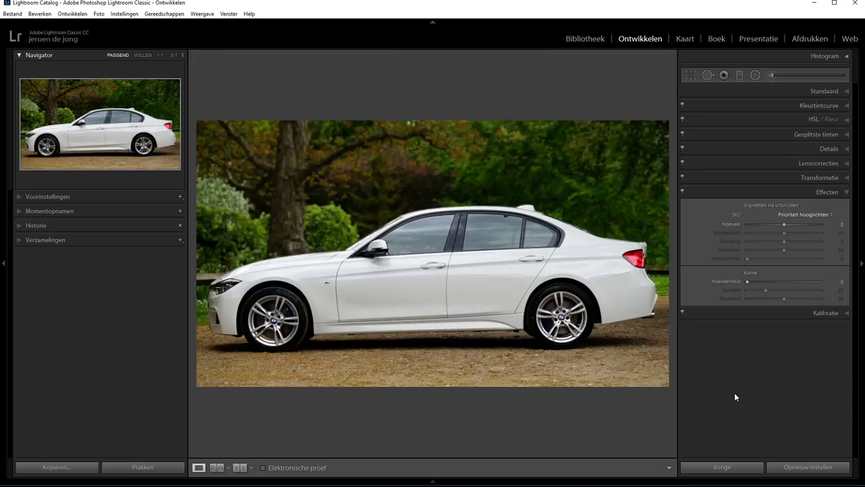